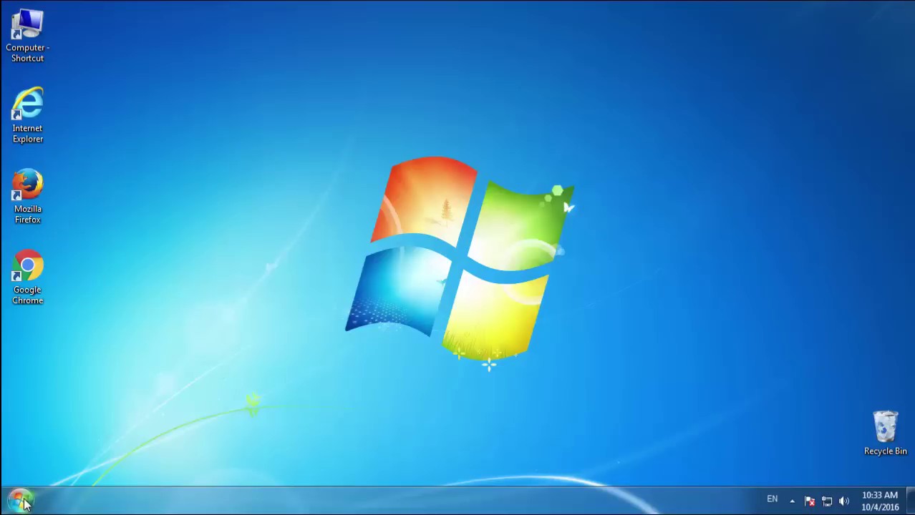
Open the list of installed programs in Control Panel and sort it by installation date, newest first
click(26, 501)
click(223, 344)
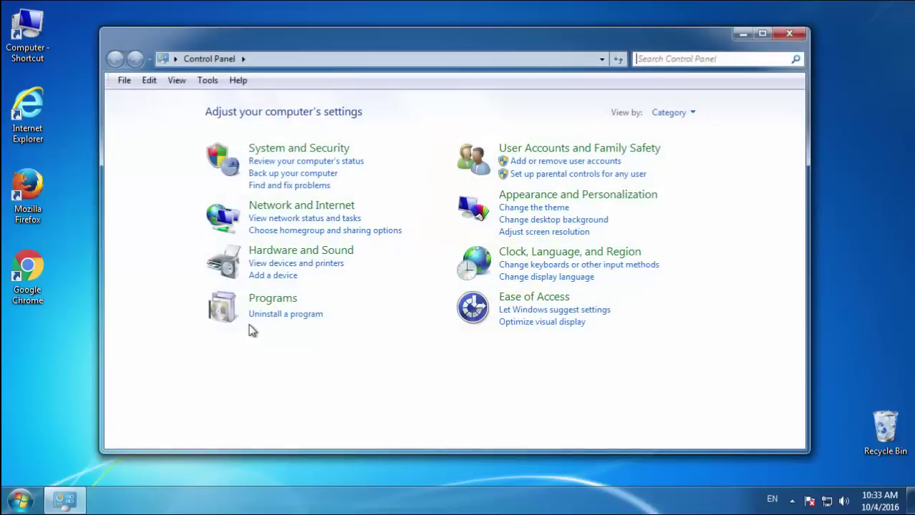
click(272, 315)
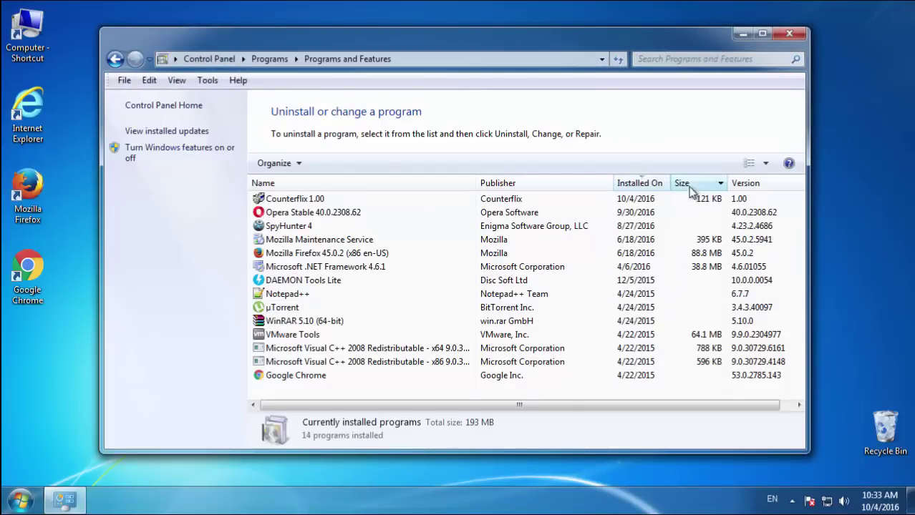
click(646, 184)
click(647, 184)
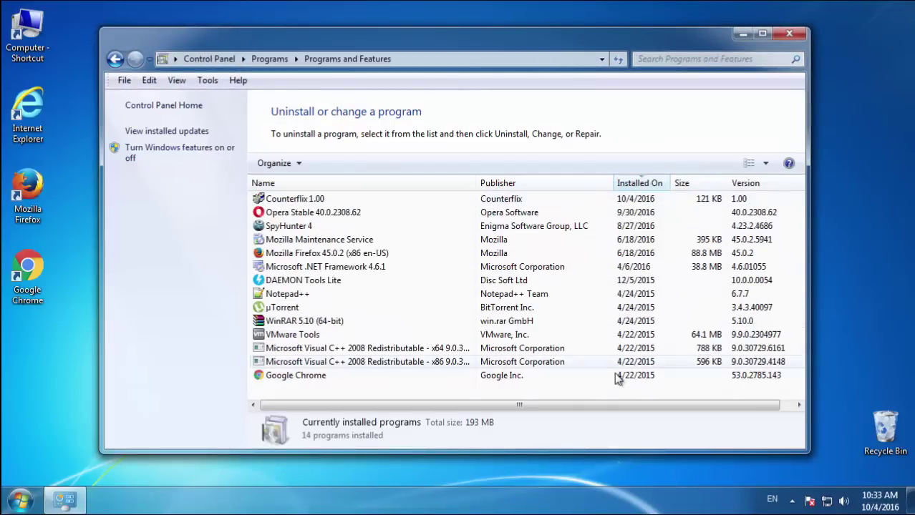
Uninstall Counterflix 1.00 from the computer and close the Programs and Features window
click(309, 200)
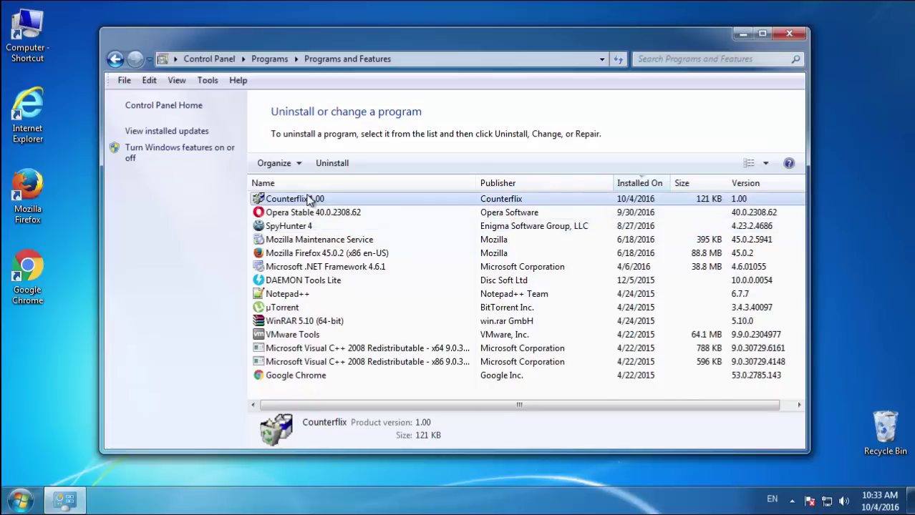
click(350, 162)
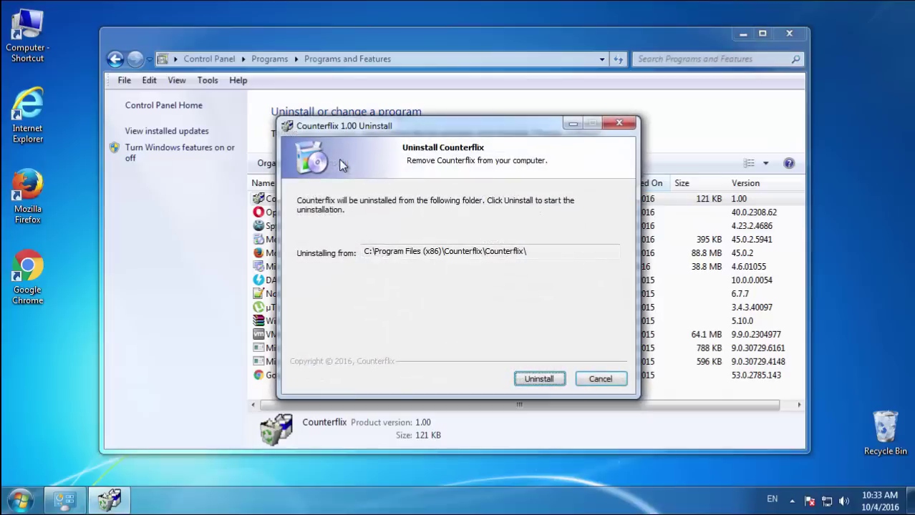
click(540, 379)
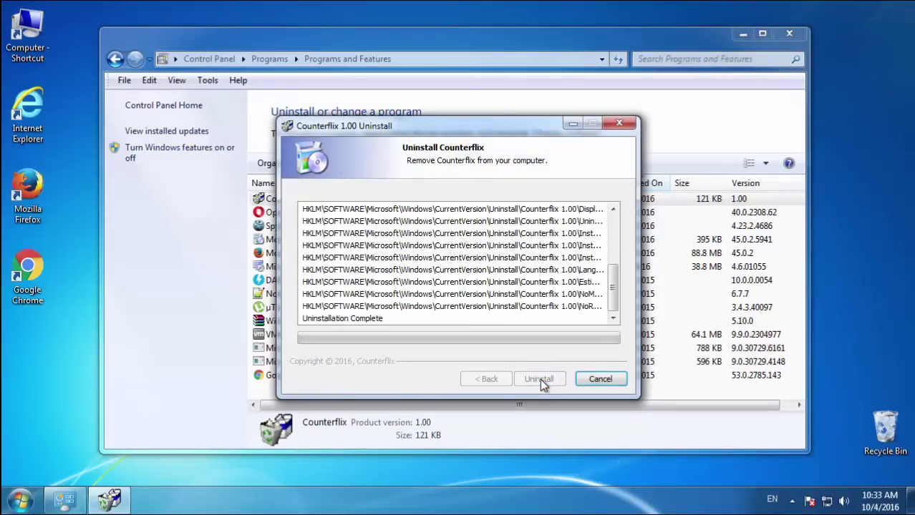
click(540, 378)
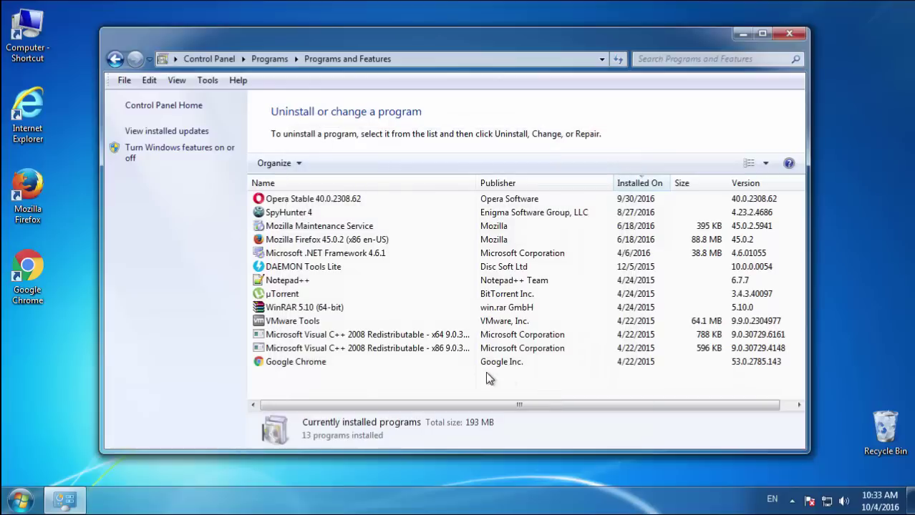
click(795, 32)
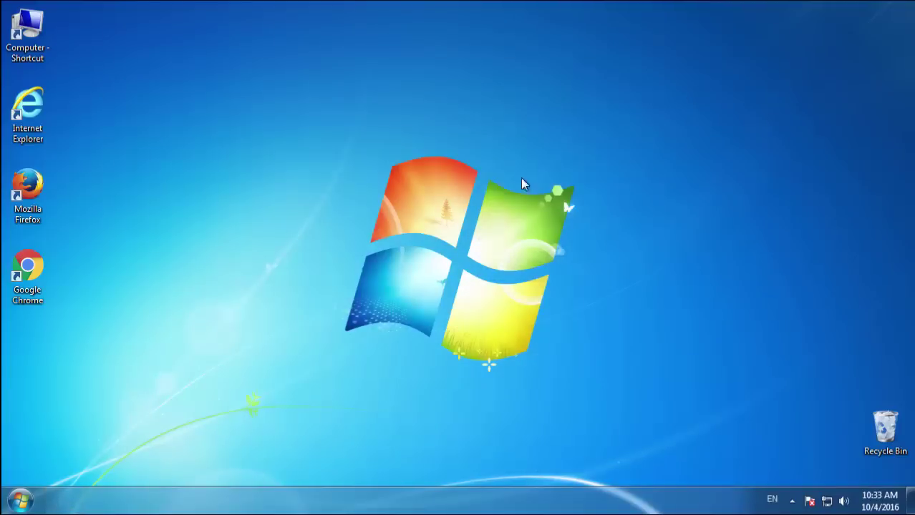
Restart the computer and boot Windows 7 into Safe Mode from the Advanced Boot Options
click(21, 499)
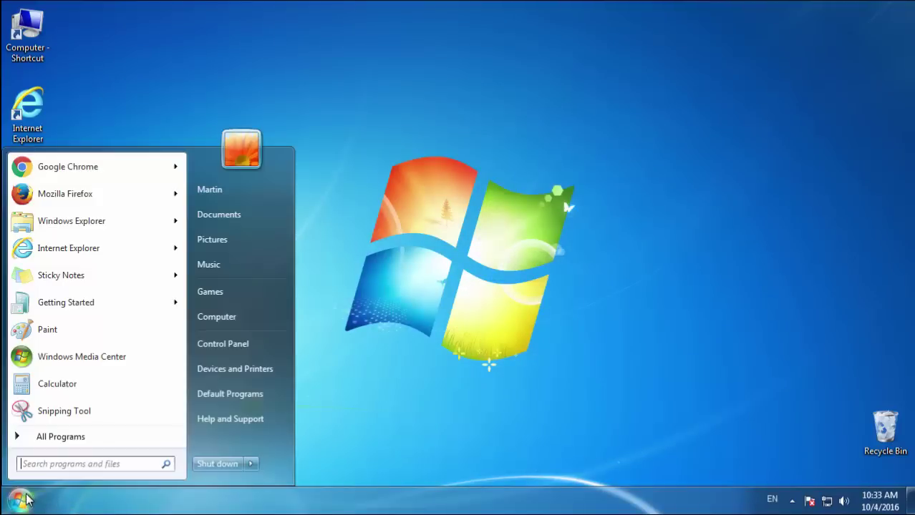
click(251, 464)
click(291, 445)
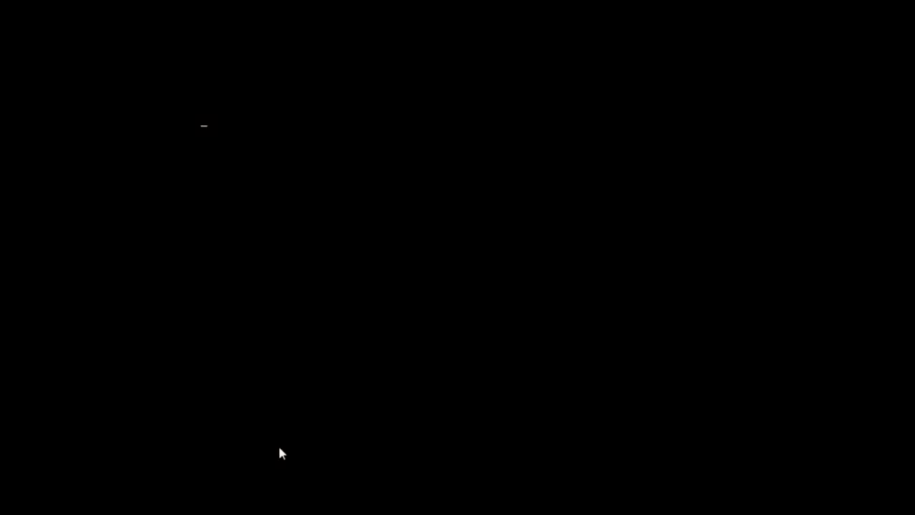
key(F8)
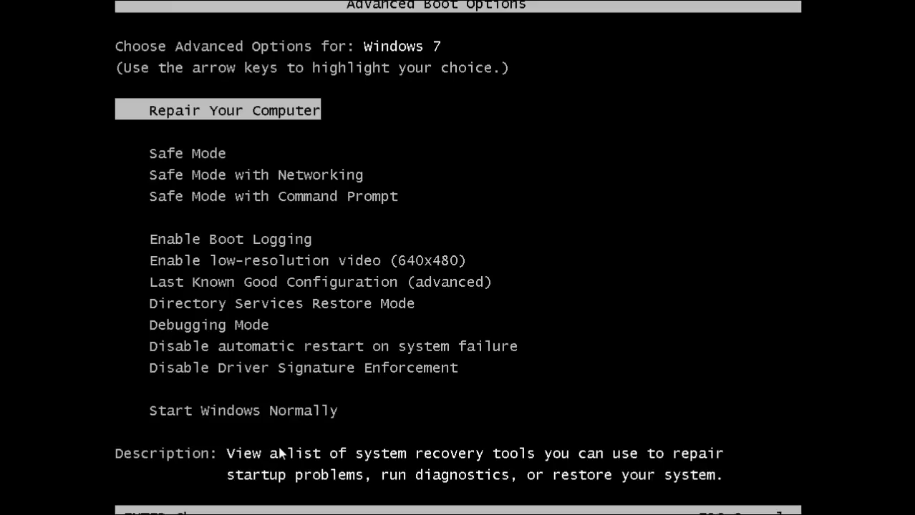
key(Down)
key(Return)
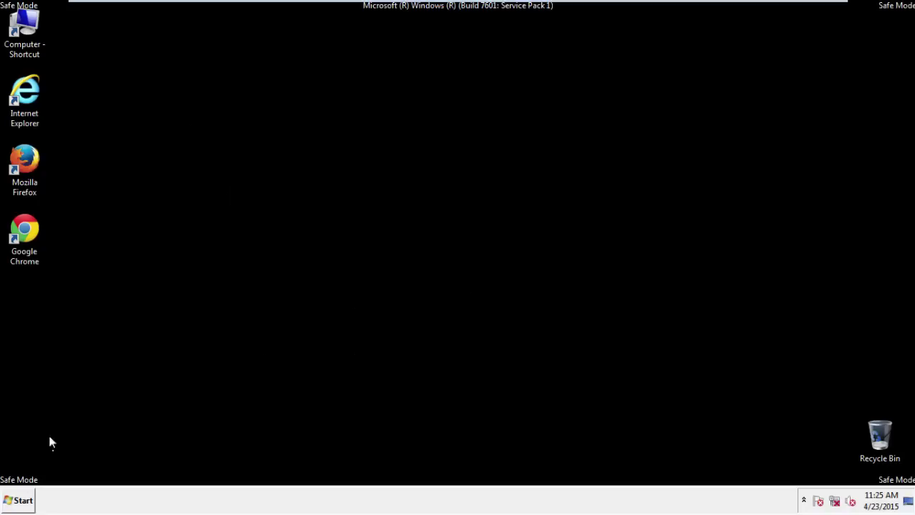
Launch Mozilla Firefox and decline making it the default browser for now
double_click(33, 167)
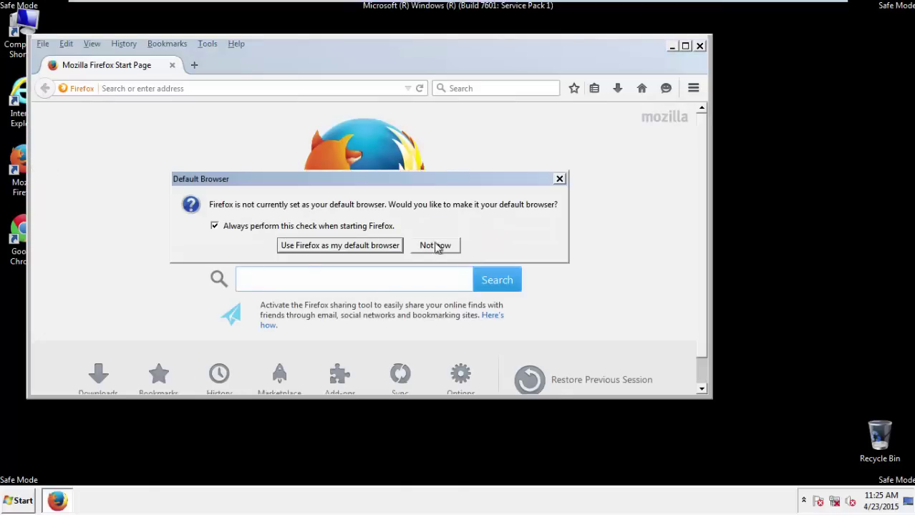
click(435, 245)
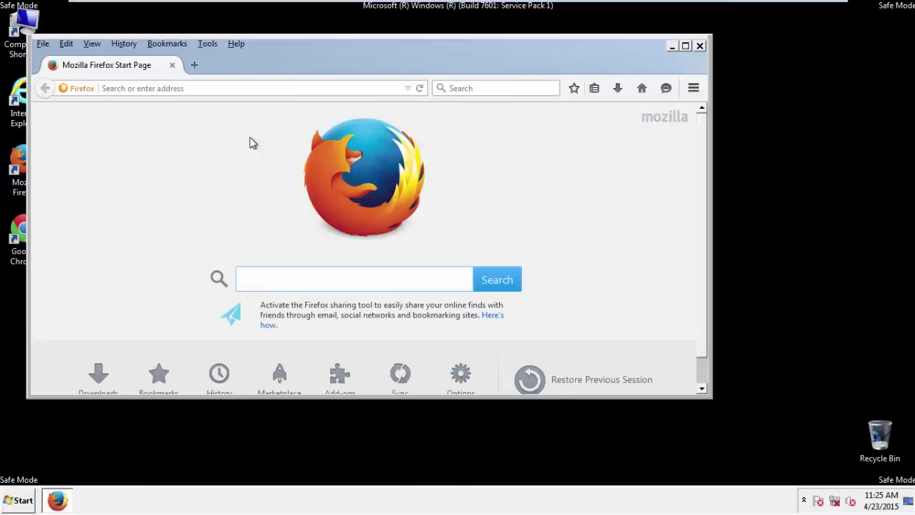
Hide the Firefox menu bar and turn it back on
right_click(281, 63)
click(304, 107)
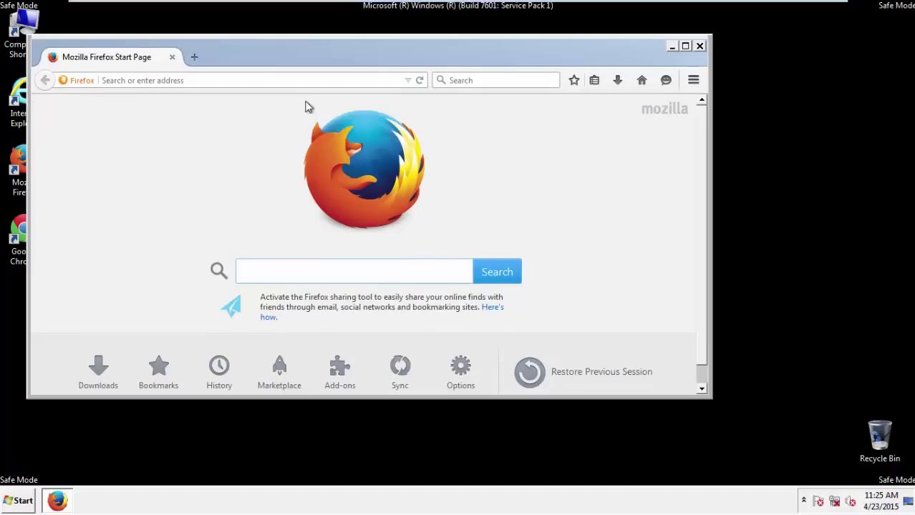
right_click(290, 61)
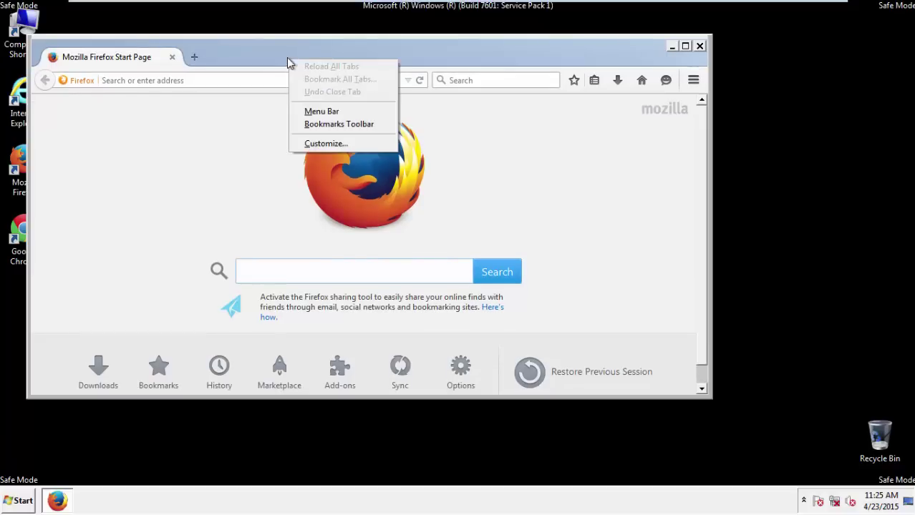
click(296, 109)
Clear the Firefox history for the time range Everything, with Offline Website Data and Site Preferences included
click(128, 45)
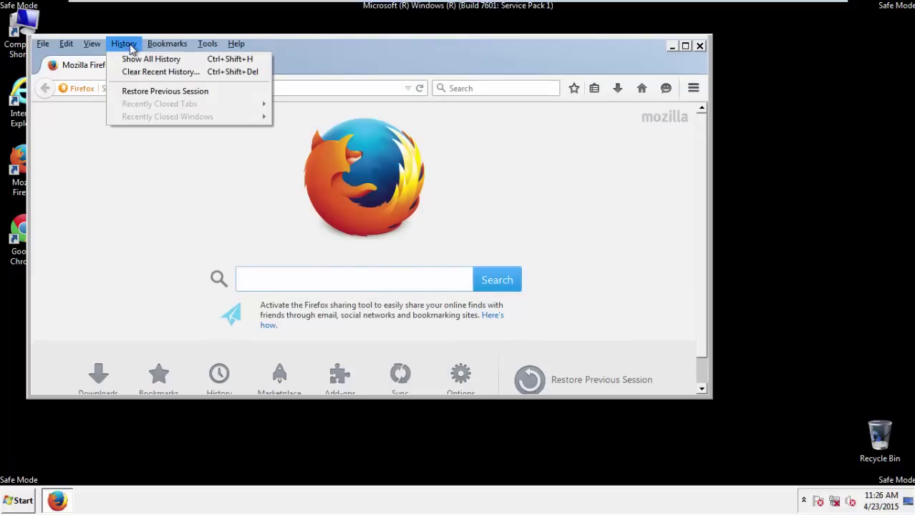
click(139, 72)
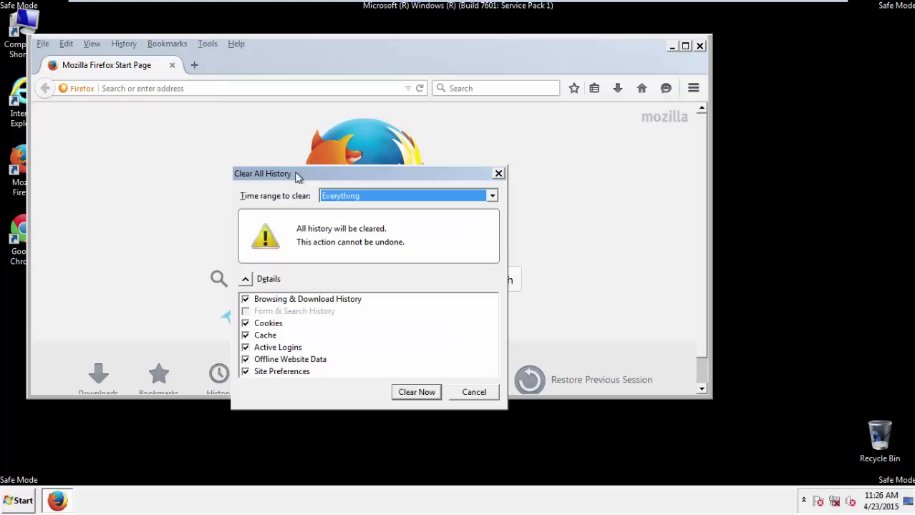
click(340, 199)
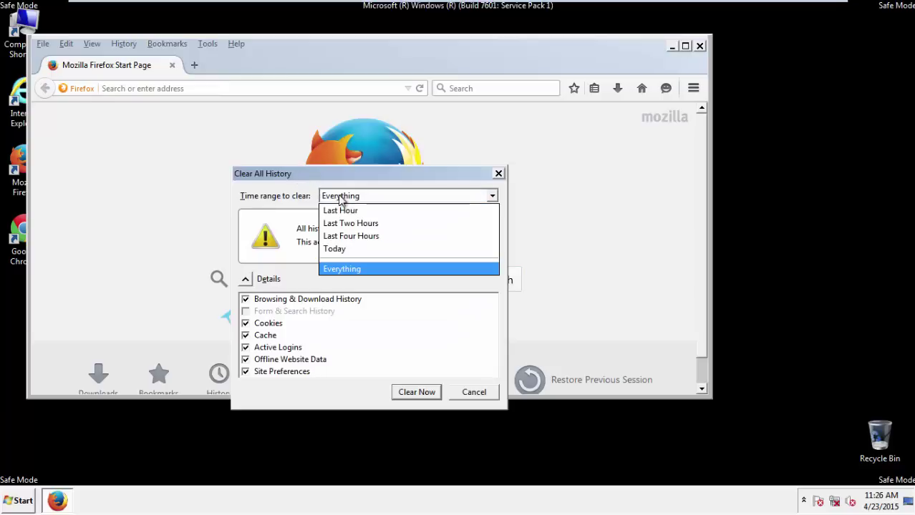
click(342, 265)
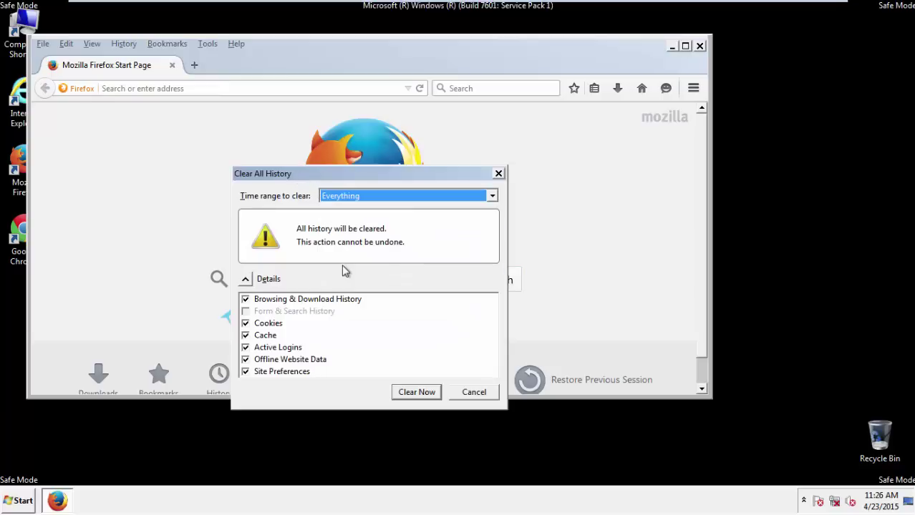
click(245, 359)
click(245, 359)
click(246, 372)
click(246, 372)
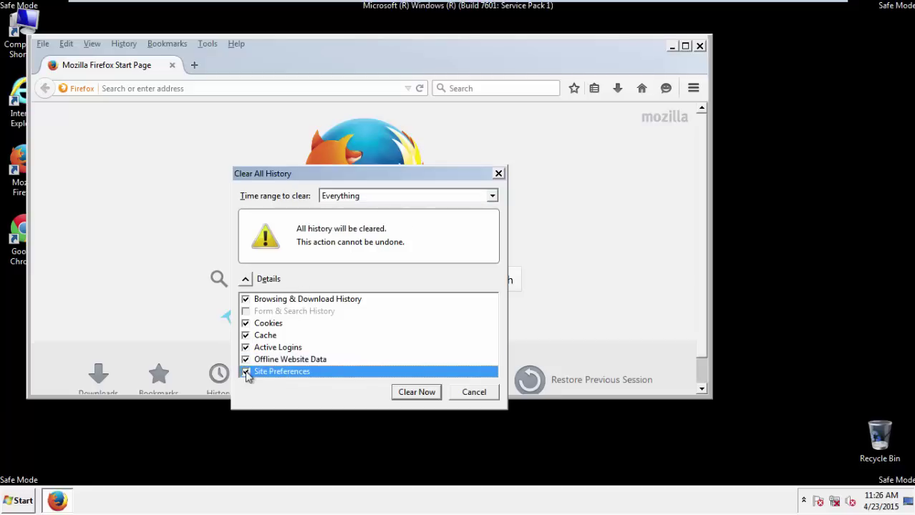
click(415, 393)
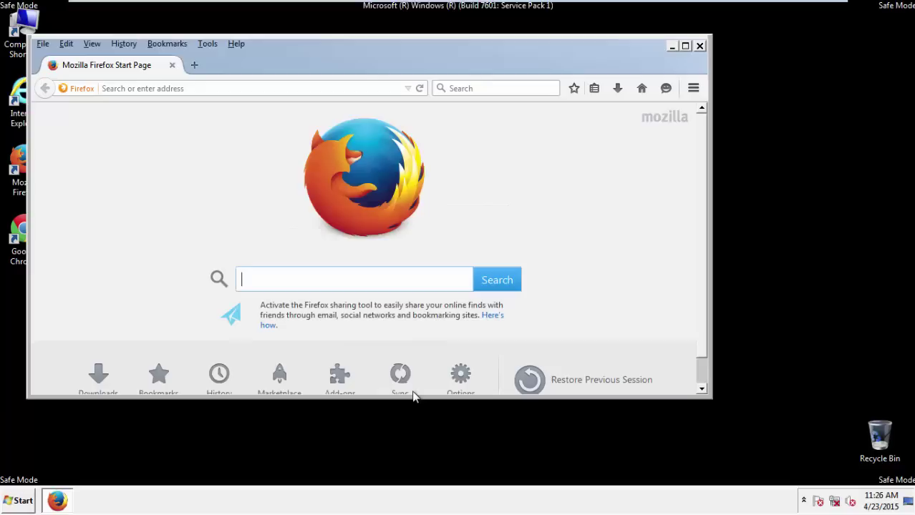
Refresh Firefox from its Troubleshooting Information page, finish the import, decline the default browser offer and close the browser
click(236, 44)
click(268, 111)
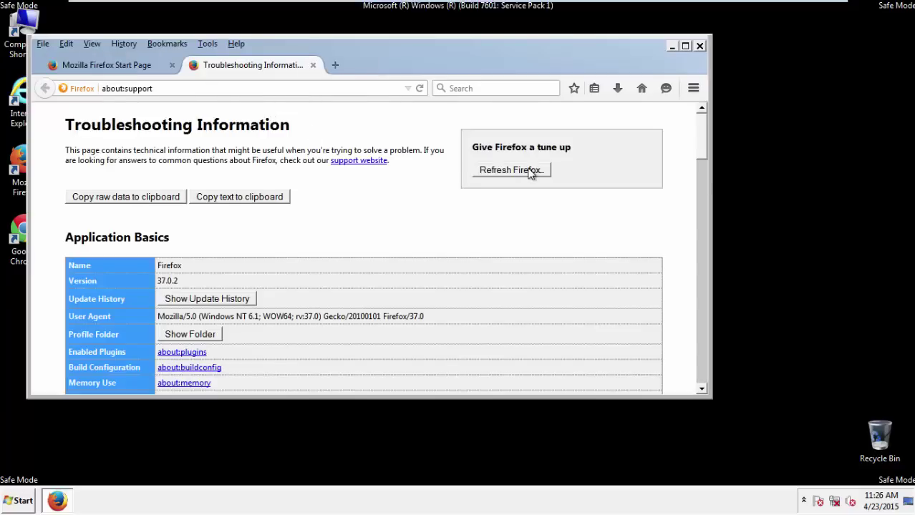
click(530, 174)
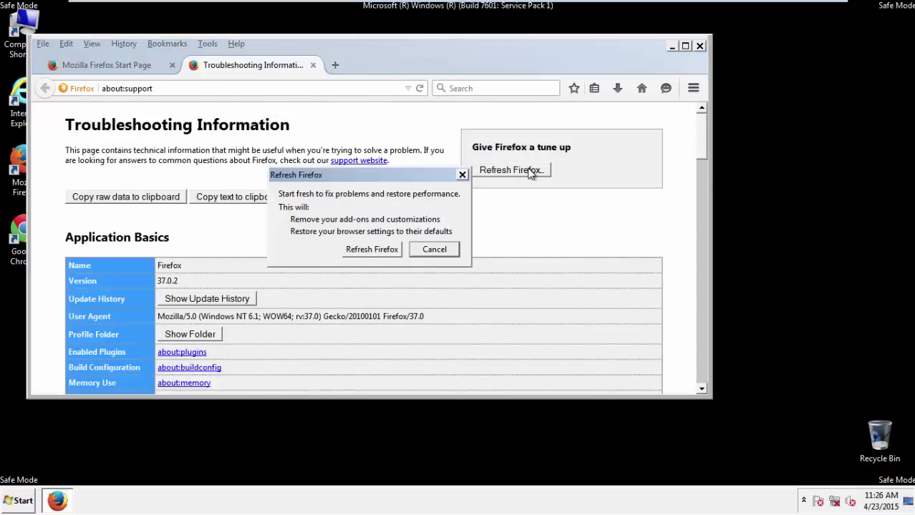
click(372, 249)
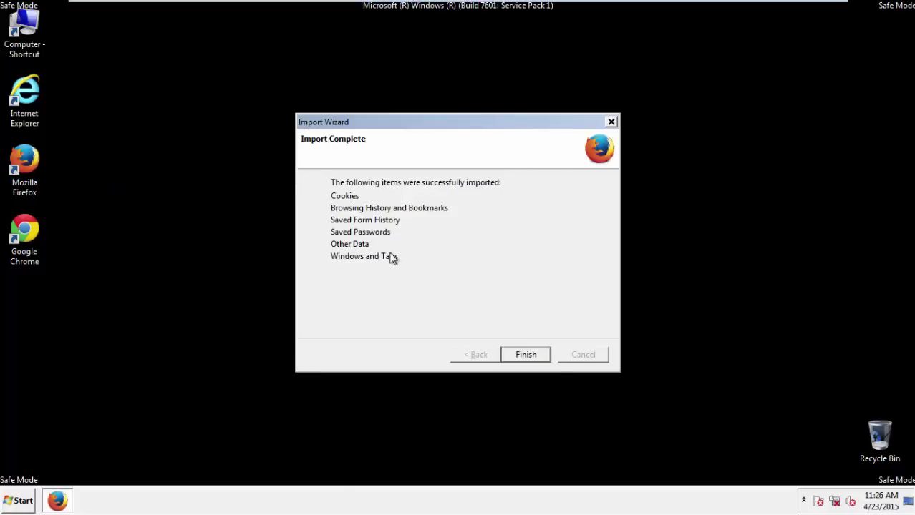
click(526, 356)
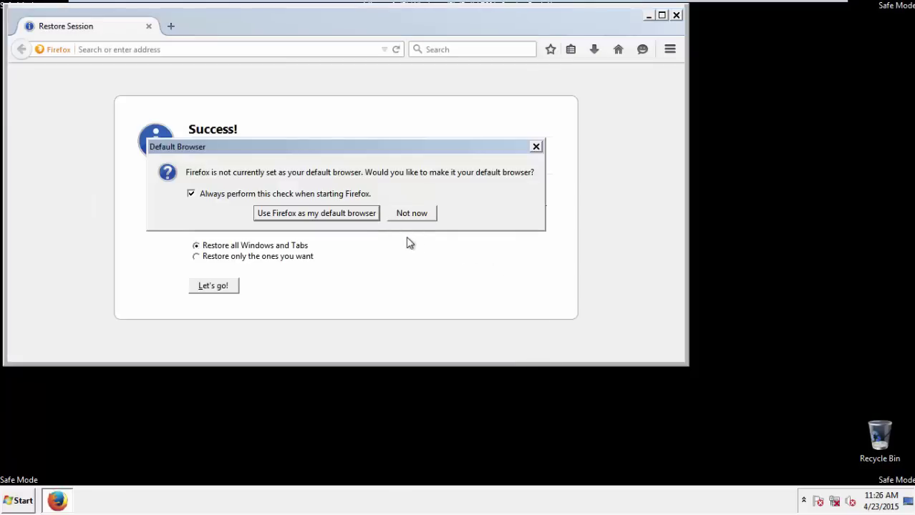
click(412, 213)
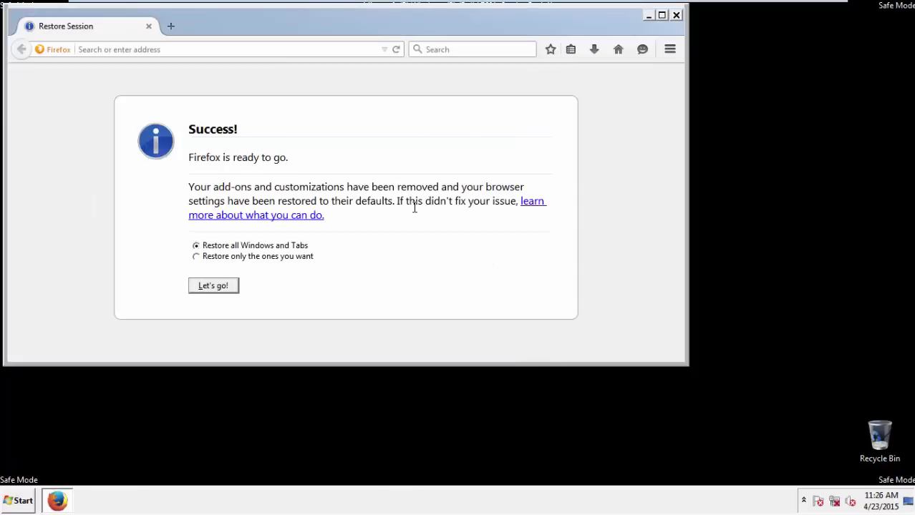
click(676, 15)
click(655, 82)
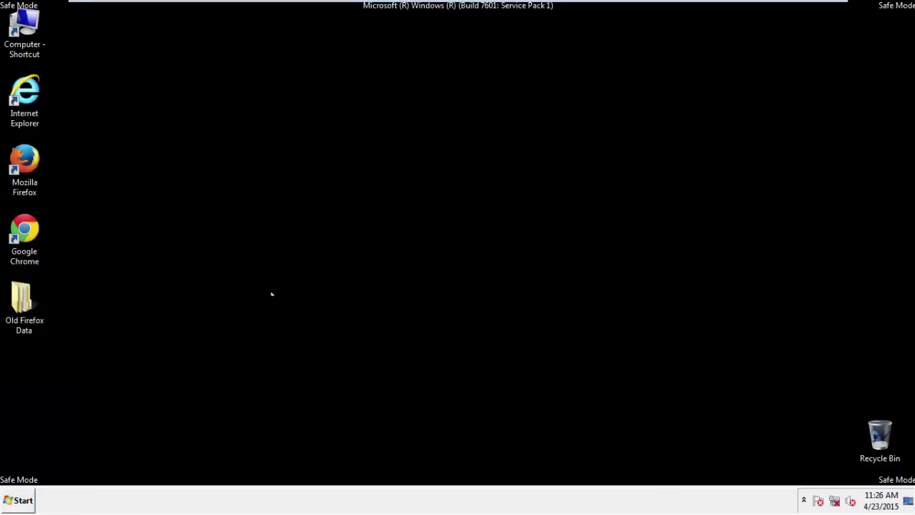
Launch Google Chrome and stop it from asking again to be the default browser
click(22, 228)
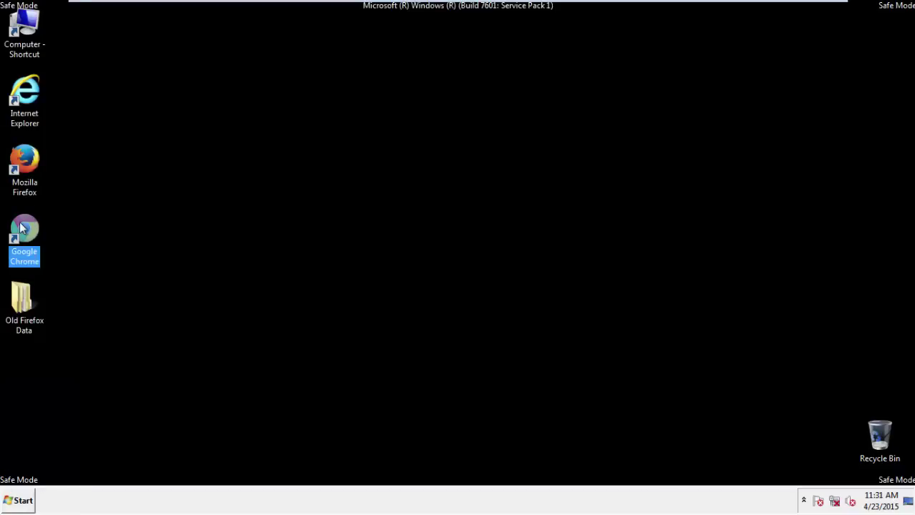
double_click(21, 227)
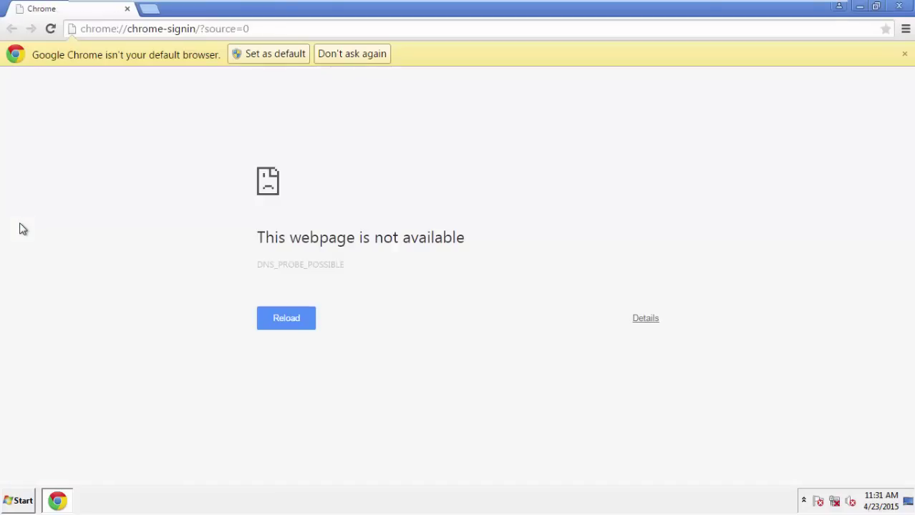
click(368, 57)
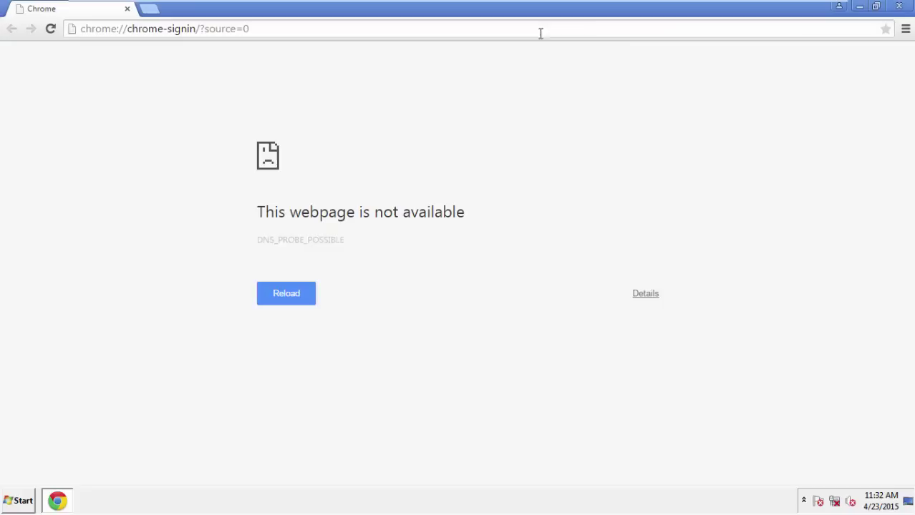
Clear Chrome's browsing data from the beginning of time, with Autofill form data and Hosted app data included
click(905, 30)
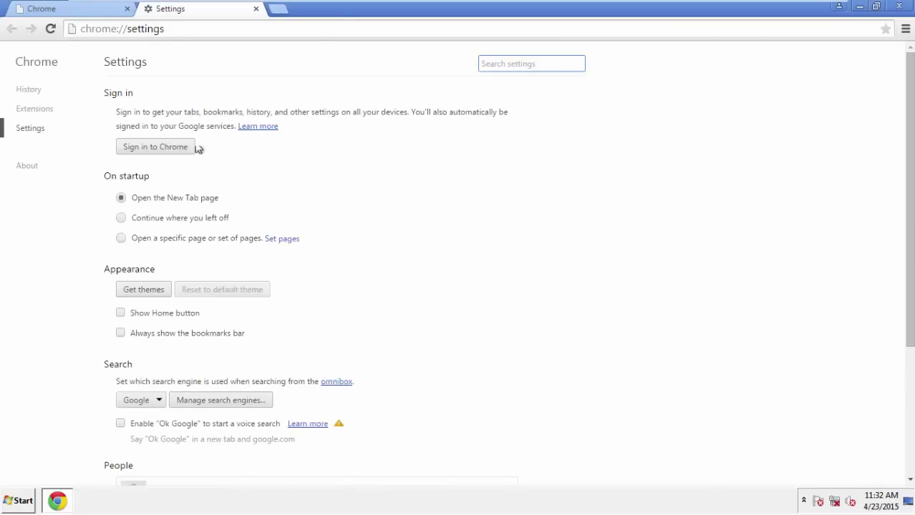
click(33, 92)
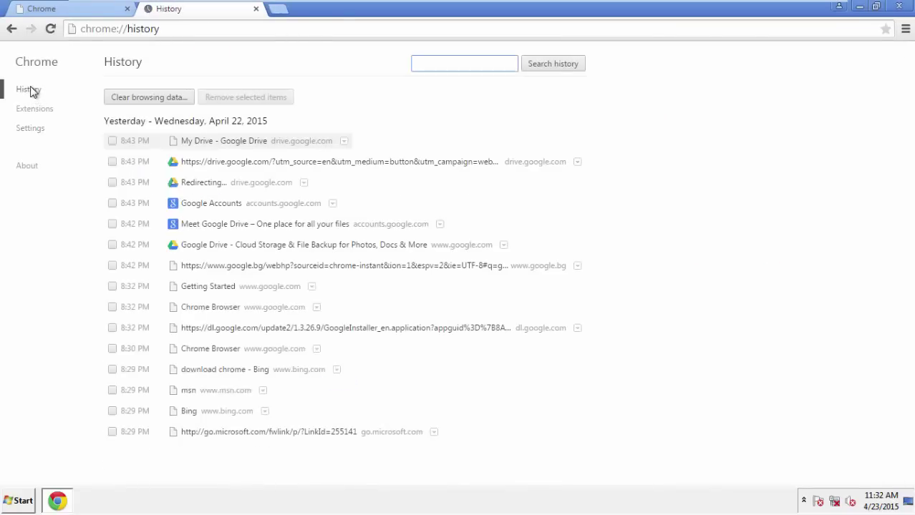
click(136, 98)
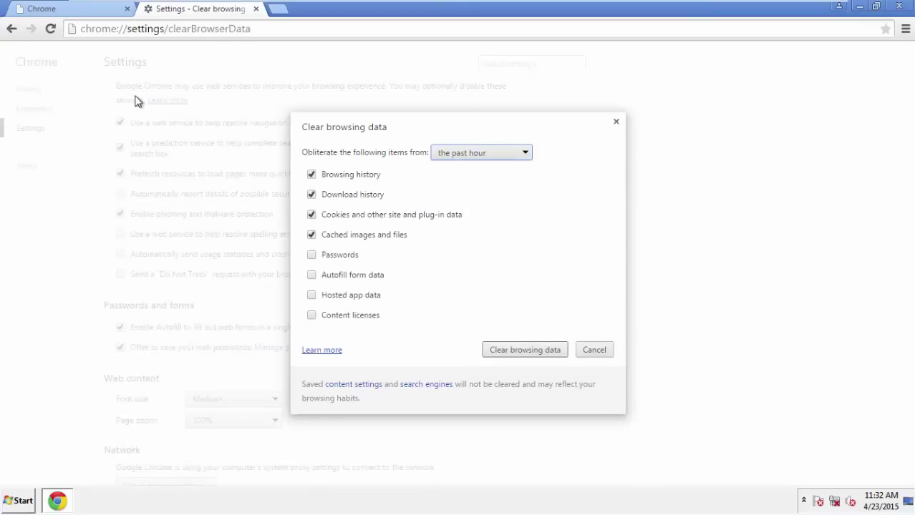
click(461, 155)
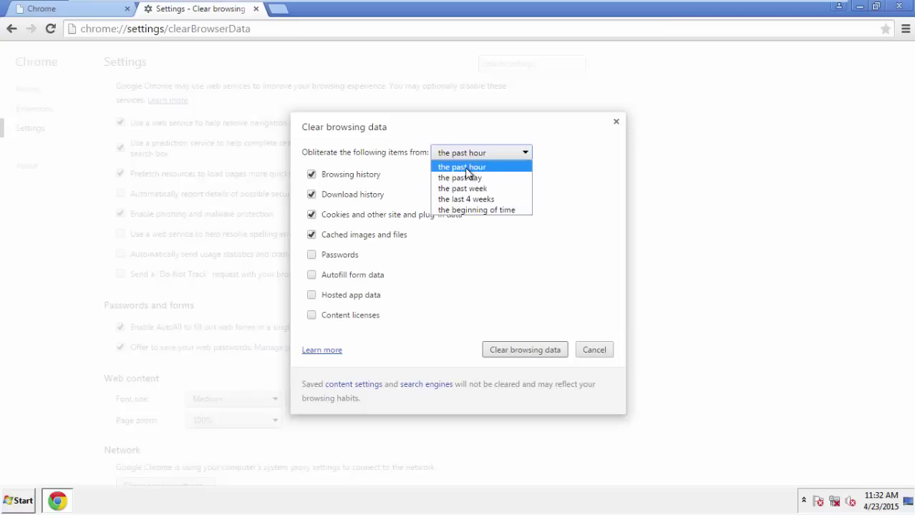
click(458, 212)
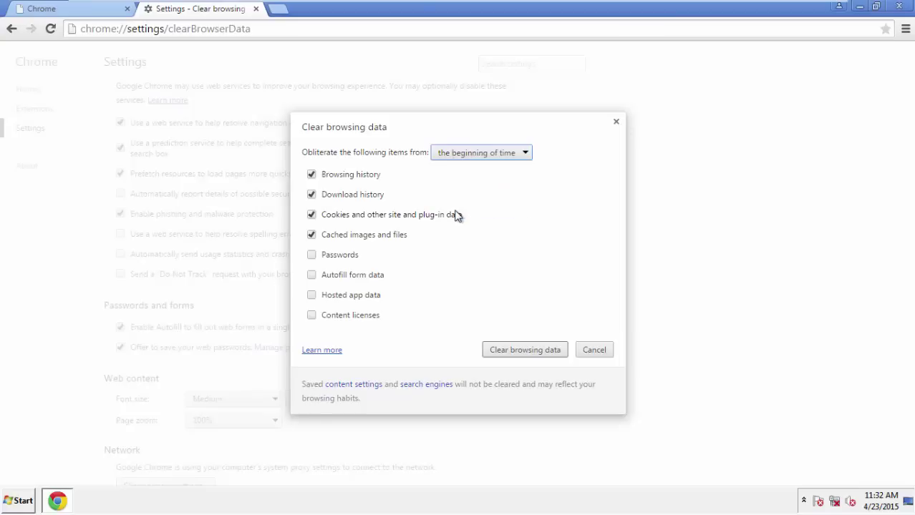
click(315, 276)
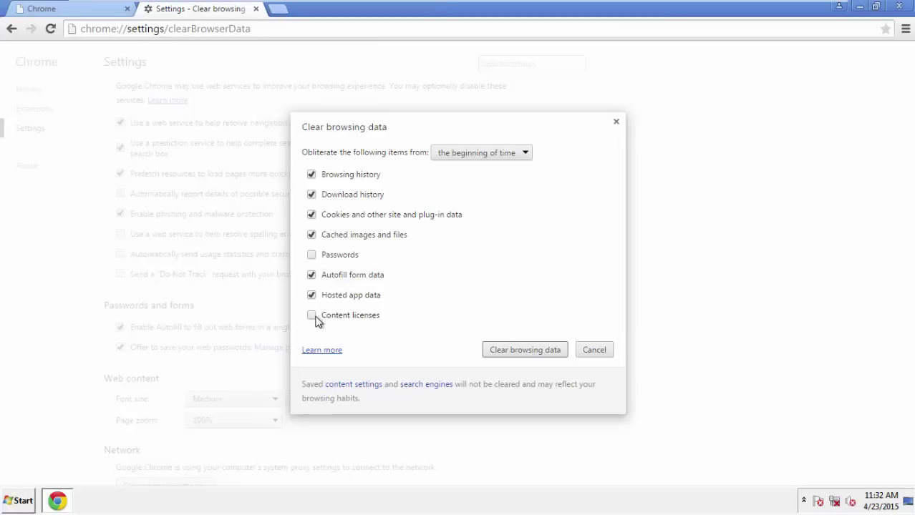
click(513, 353)
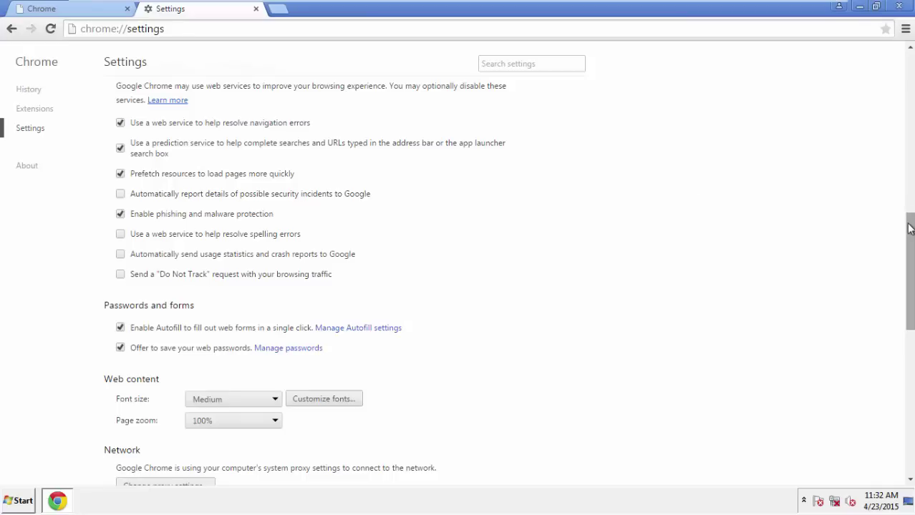
Reset the Chrome settings to their original defaults and close the browser
drag(910, 228, 889, 399)
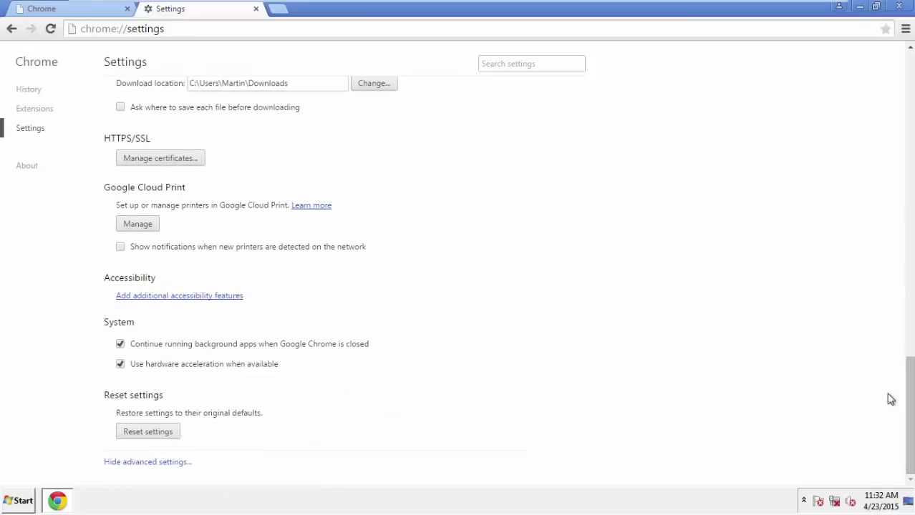
click(172, 437)
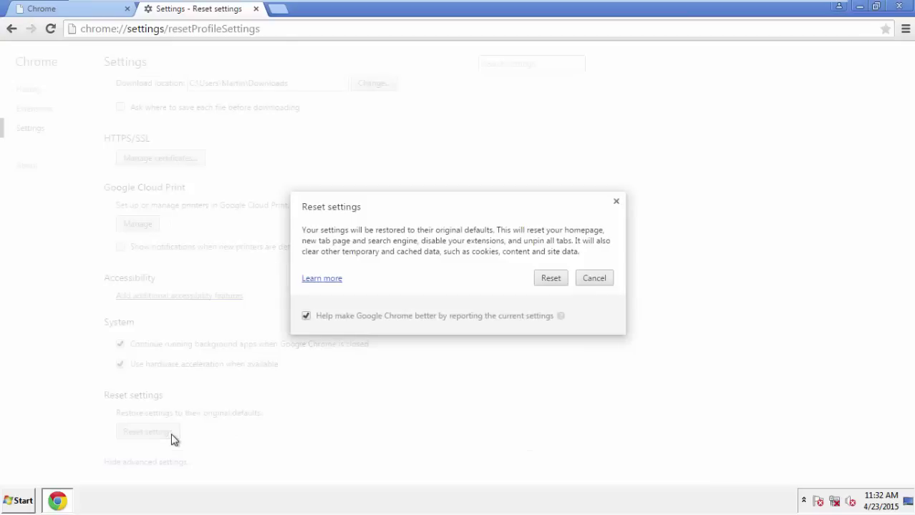
click(552, 280)
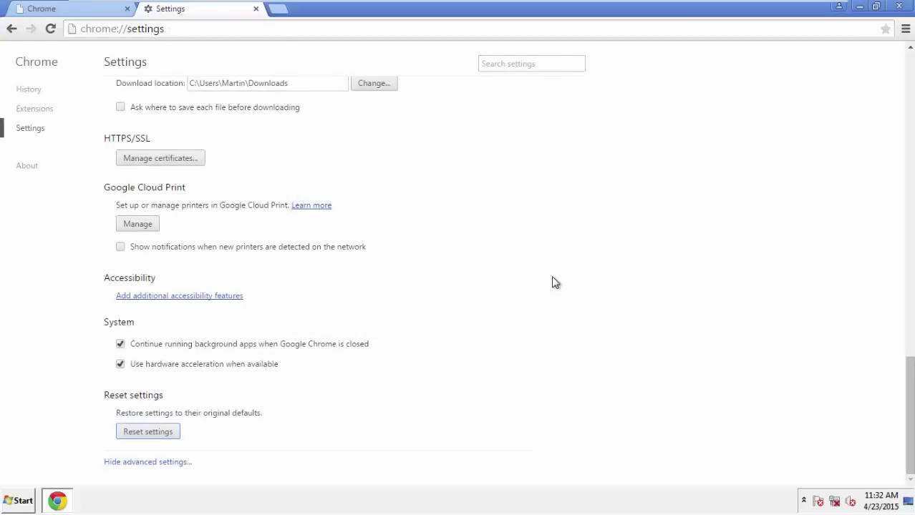
click(897, 6)
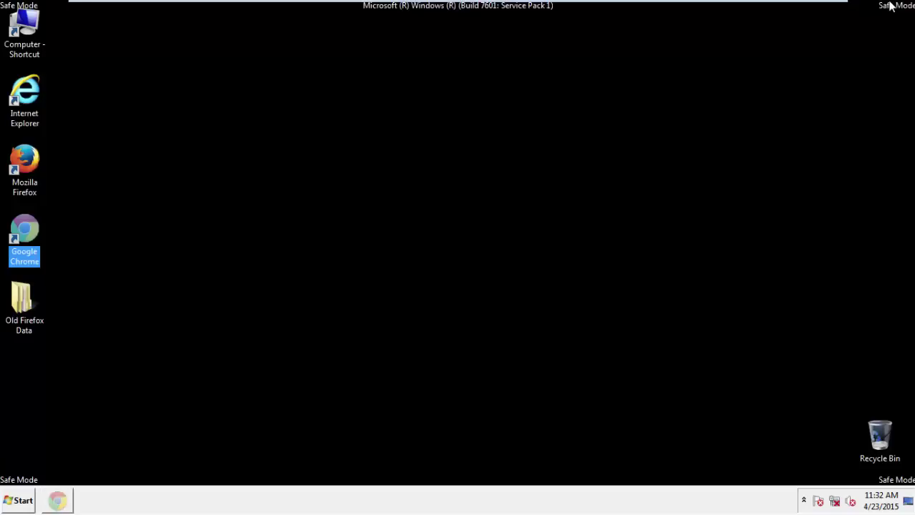
click(494, 232)
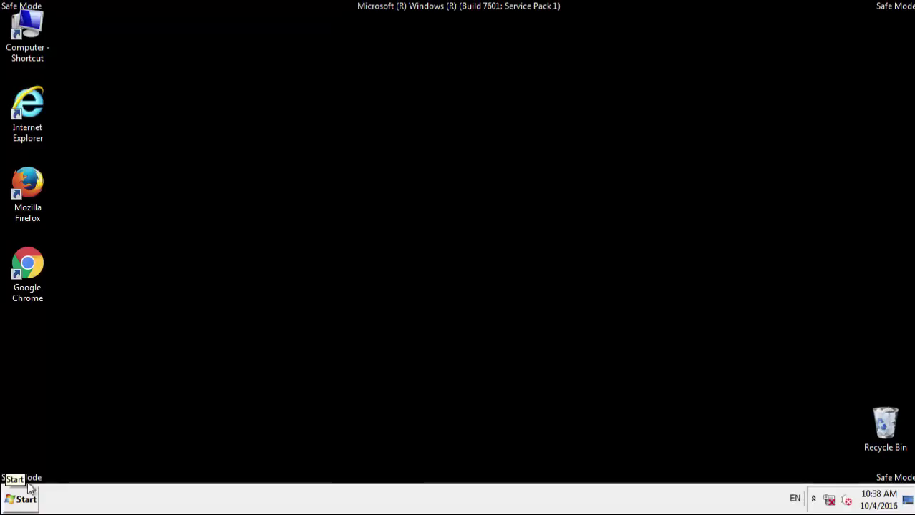
Launch Firefox, remove the counterflix extension, restart the browser to apply the removal and close it with all its tabs
double_click(30, 184)
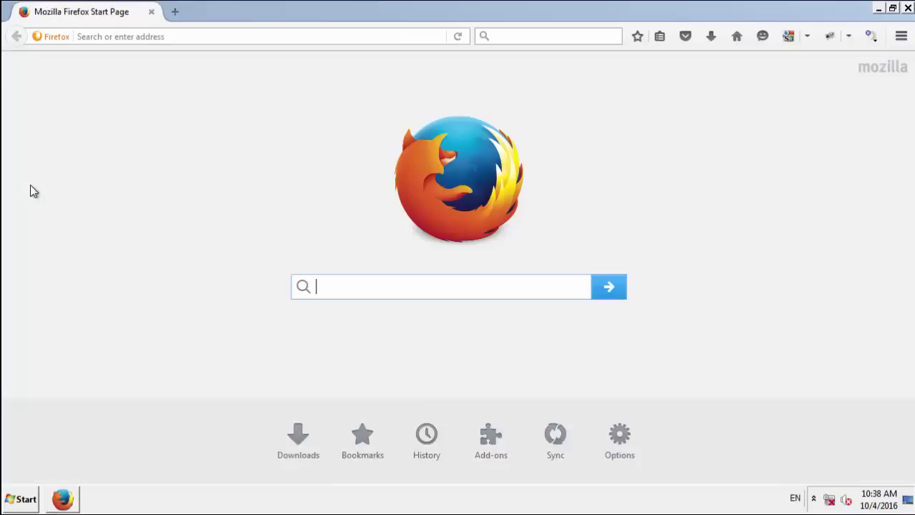
click(901, 37)
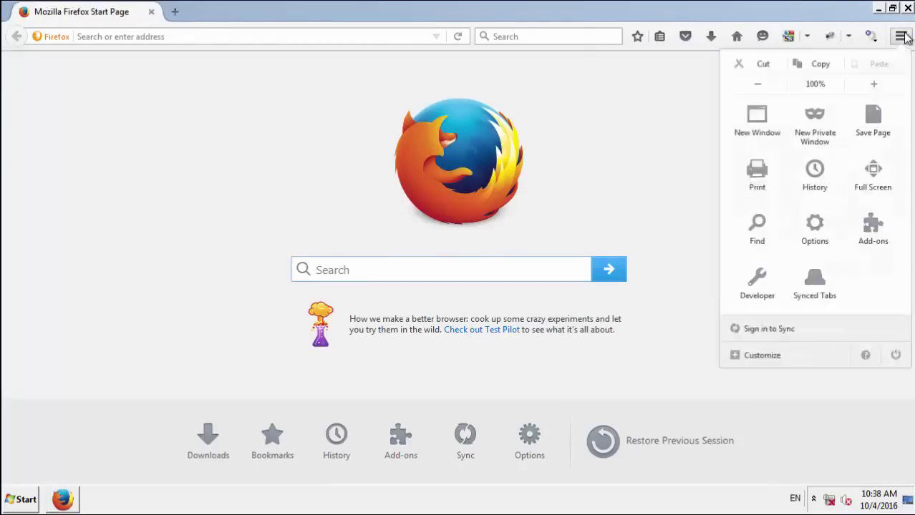
click(870, 249)
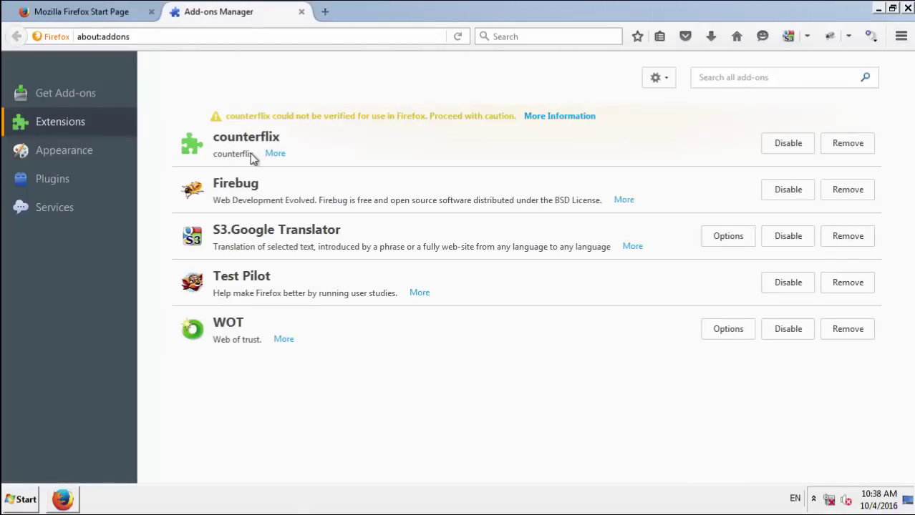
click(845, 143)
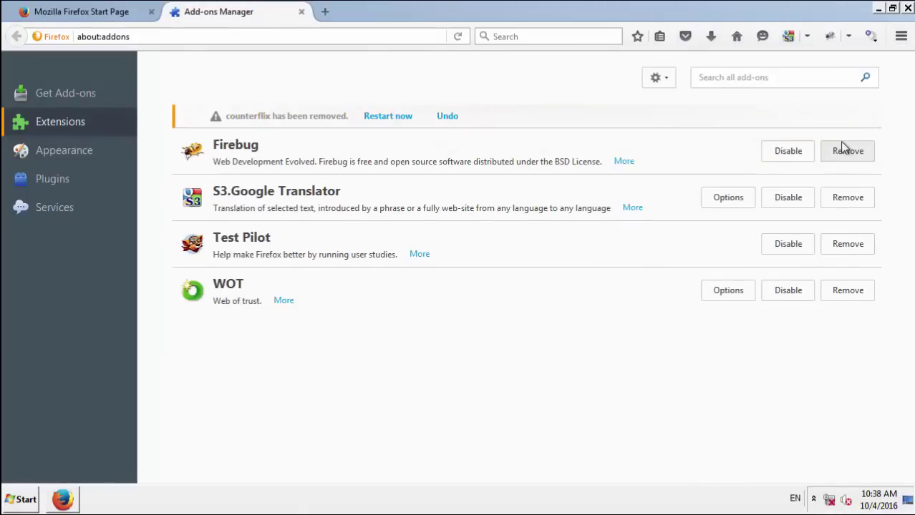
click(395, 116)
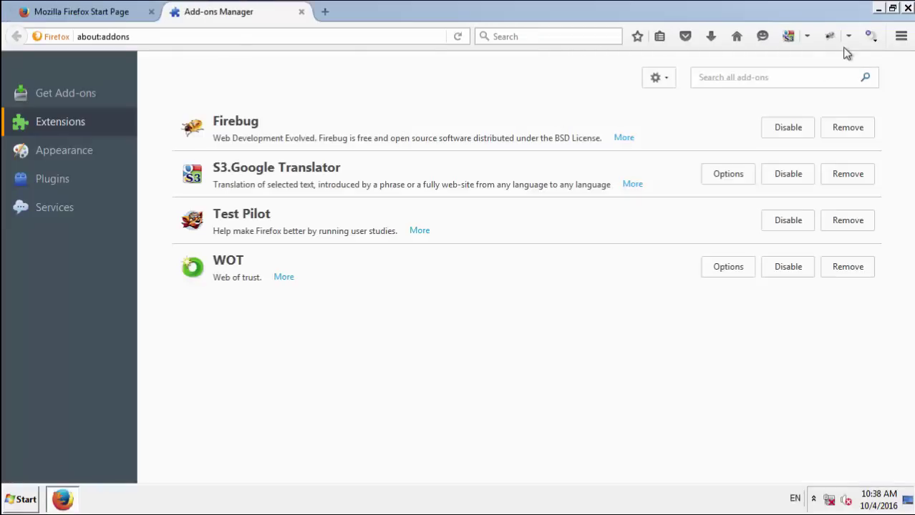
click(907, 8)
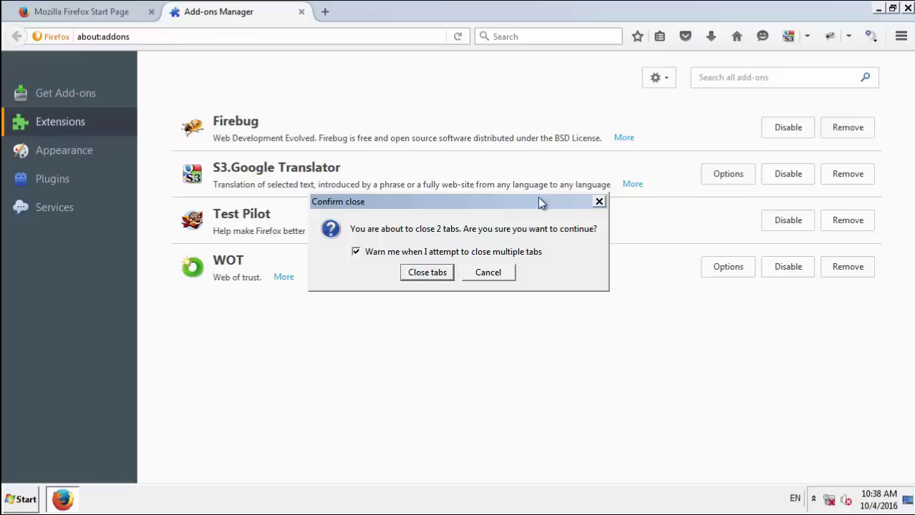
click(440, 272)
click(440, 272)
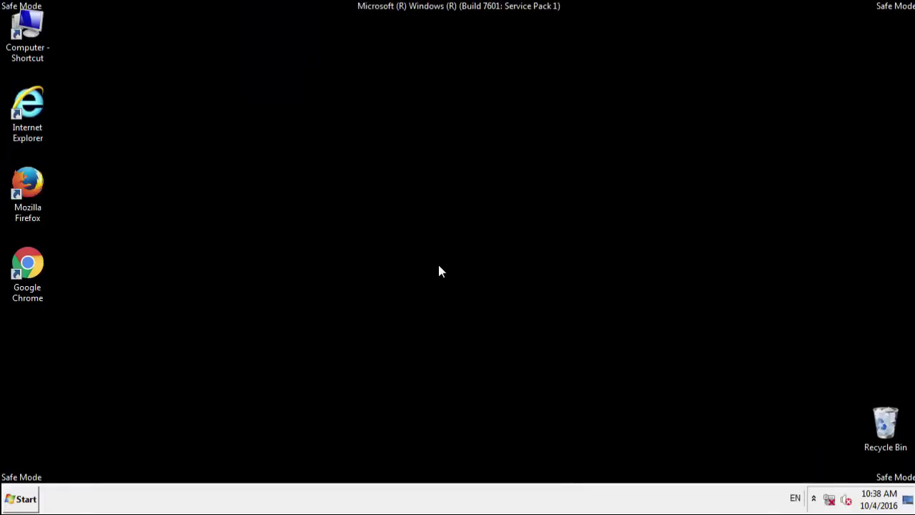
Launch Google Chrome, remove the counterflix extension and close the browser
click(48, 274)
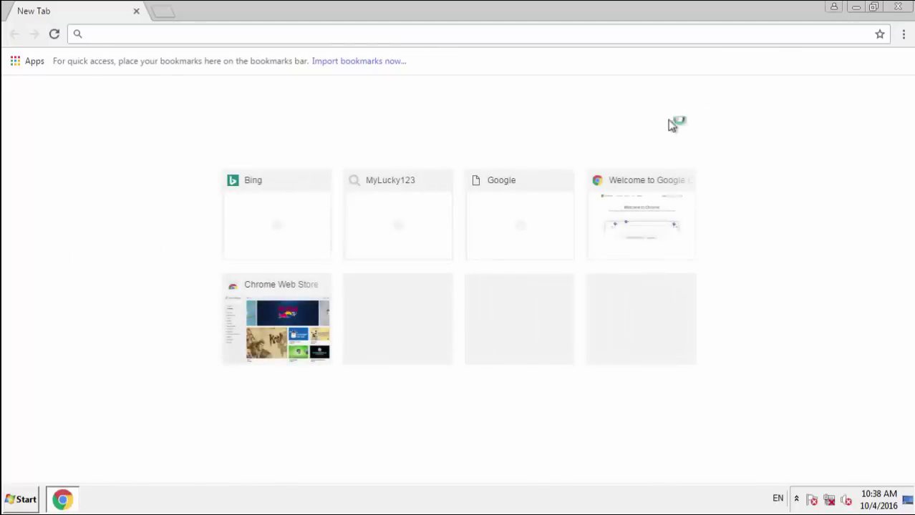
click(904, 33)
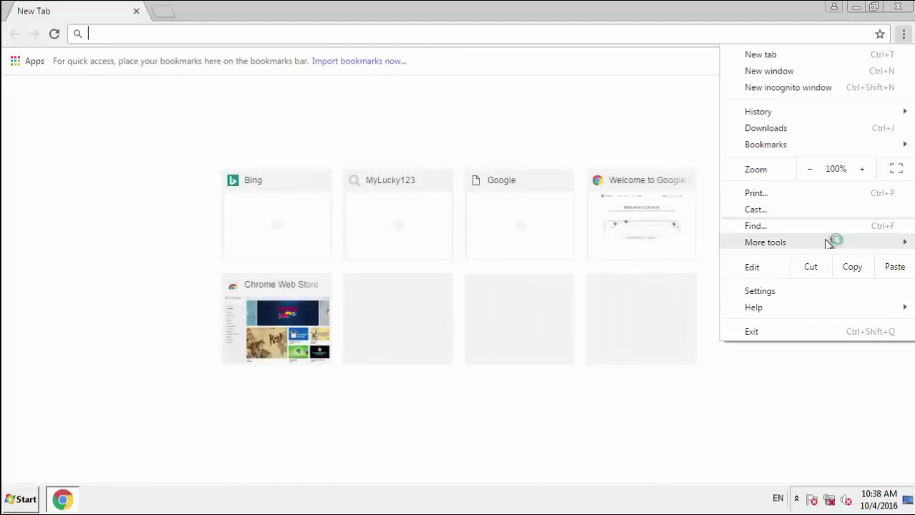
click(791, 291)
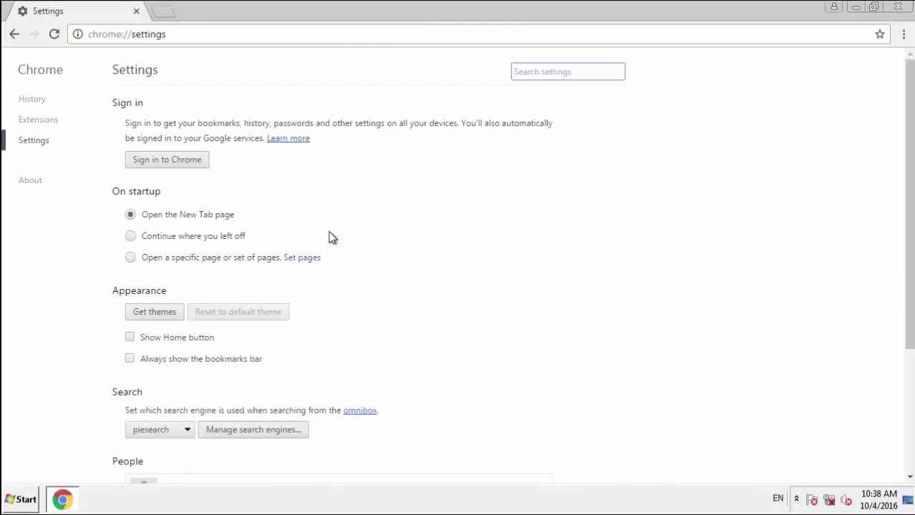
click(43, 119)
scroll(278, 188, down, 3)
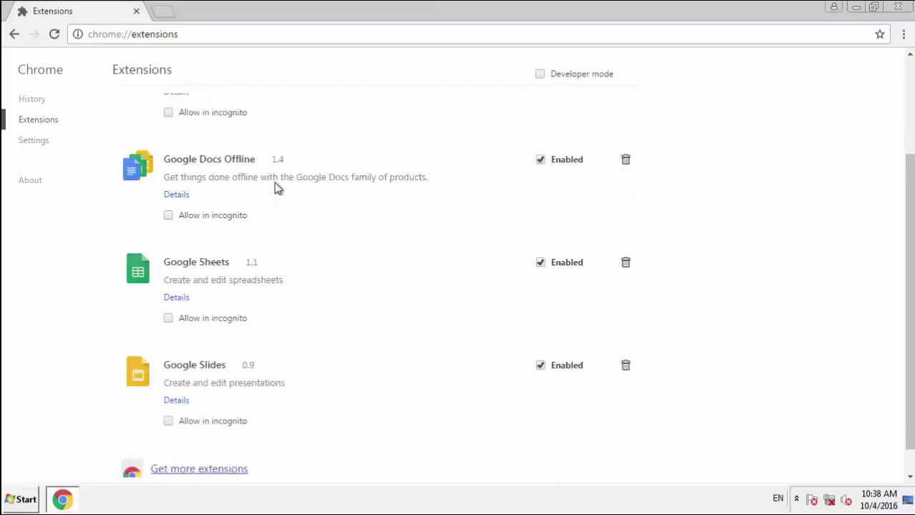
scroll(226, 351, up, 3)
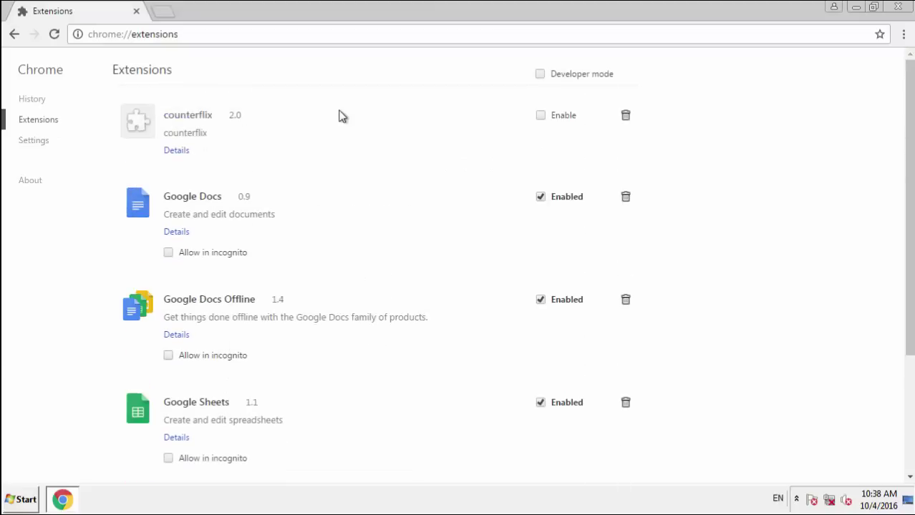
click(626, 117)
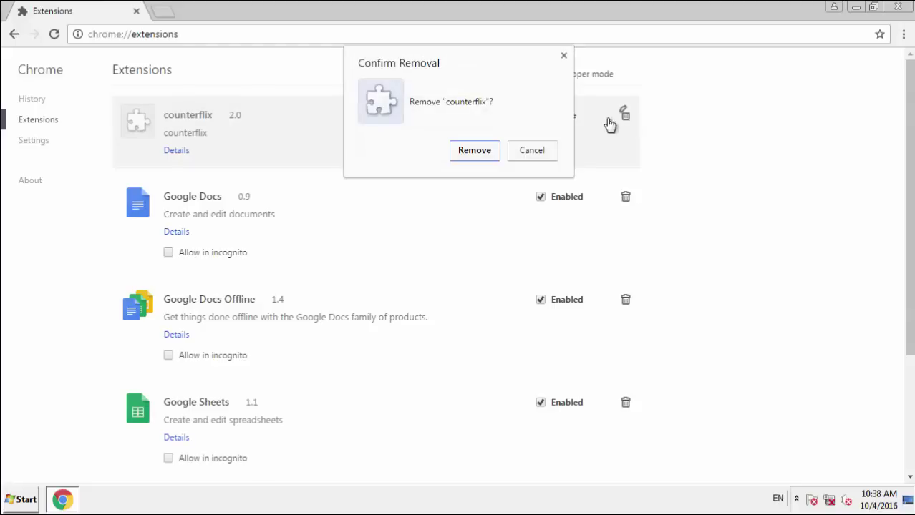
click(468, 153)
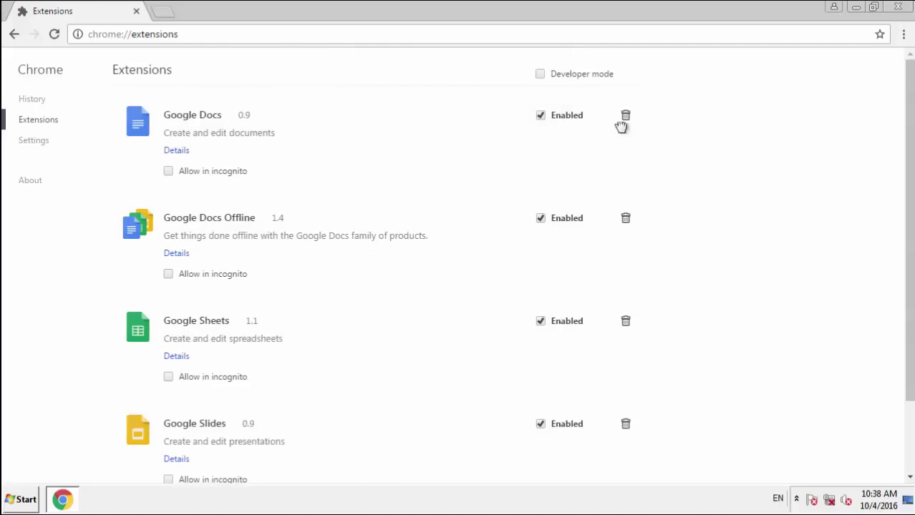
click(909, 12)
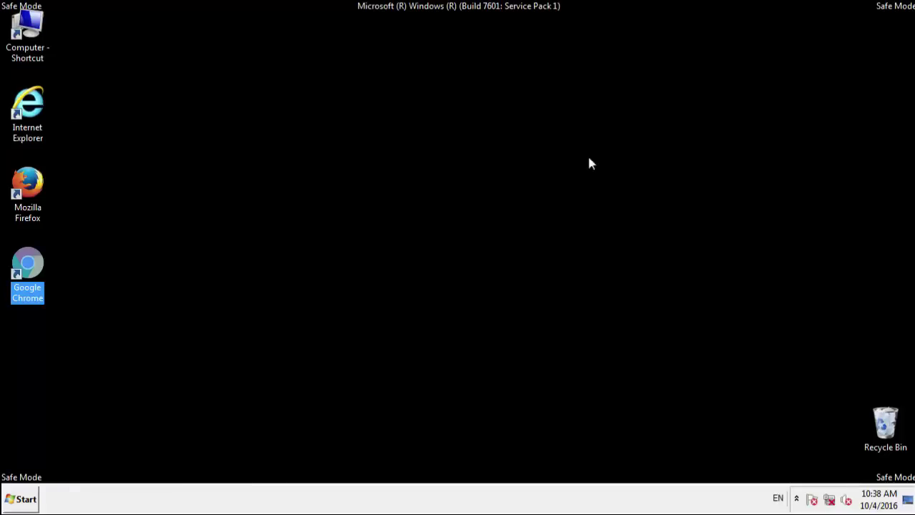
Restart Windows from the Safe Mode desktop
click(23, 499)
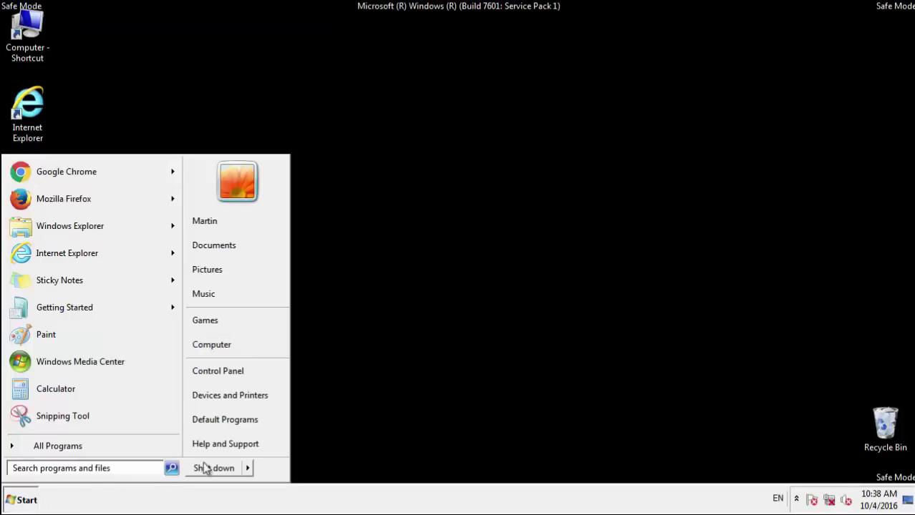
mouse_move(247, 468)
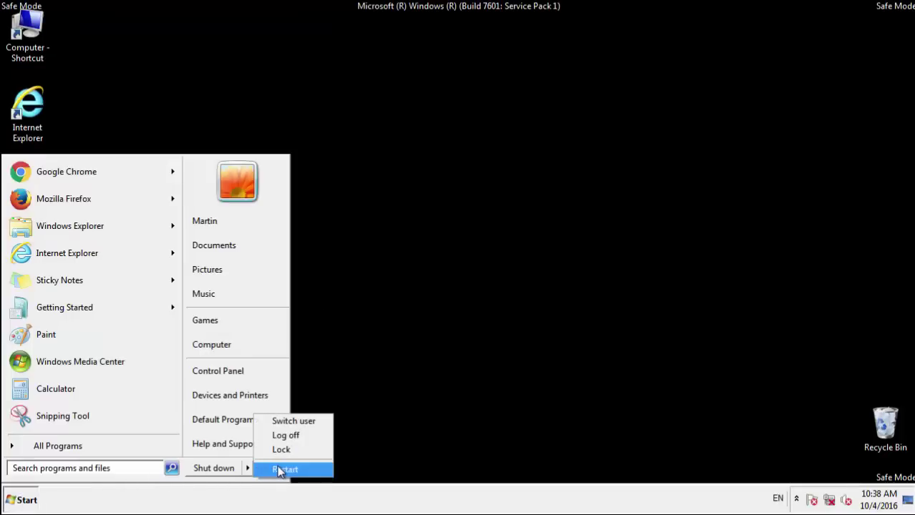
click(279, 469)
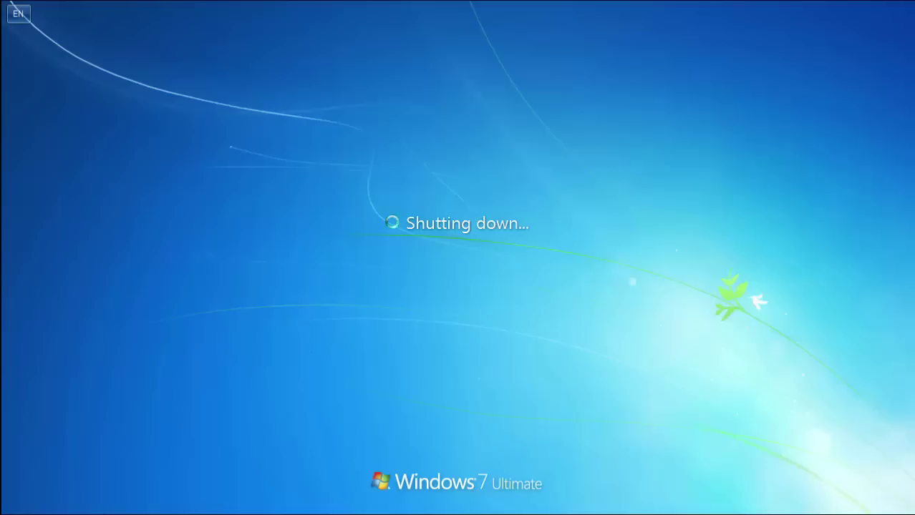